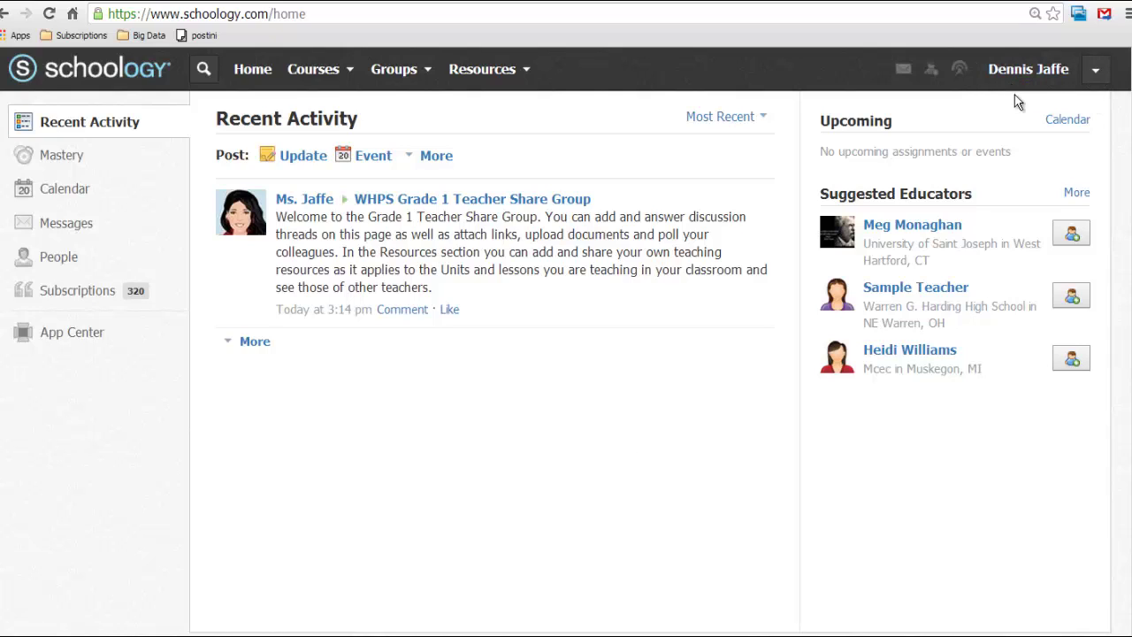
left_click(1096, 75)
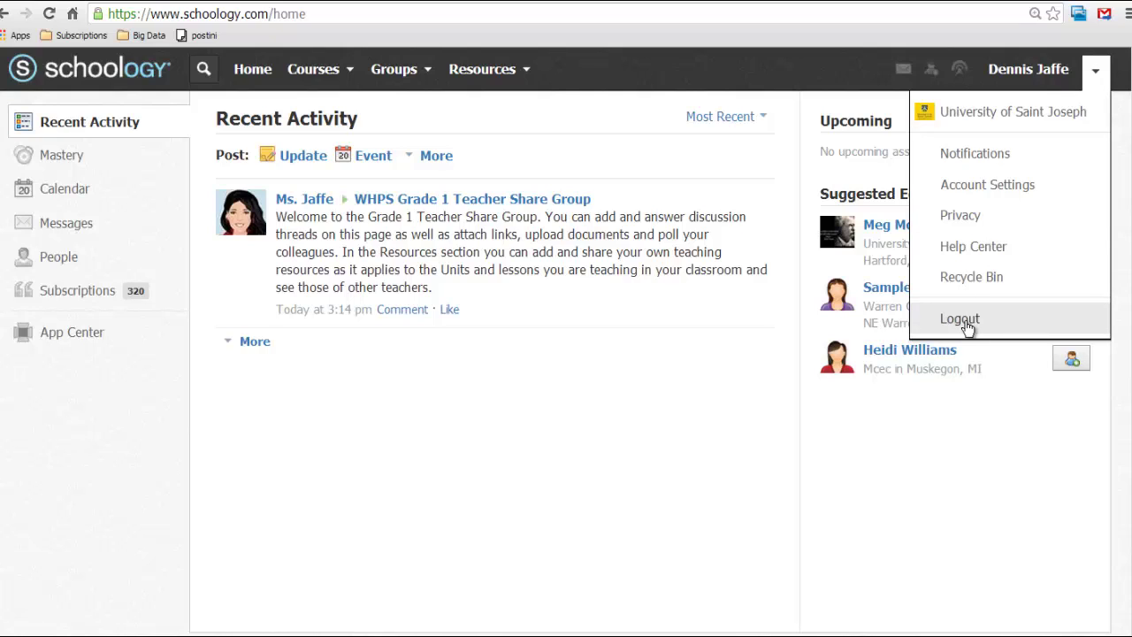
left_click(1095, 73)
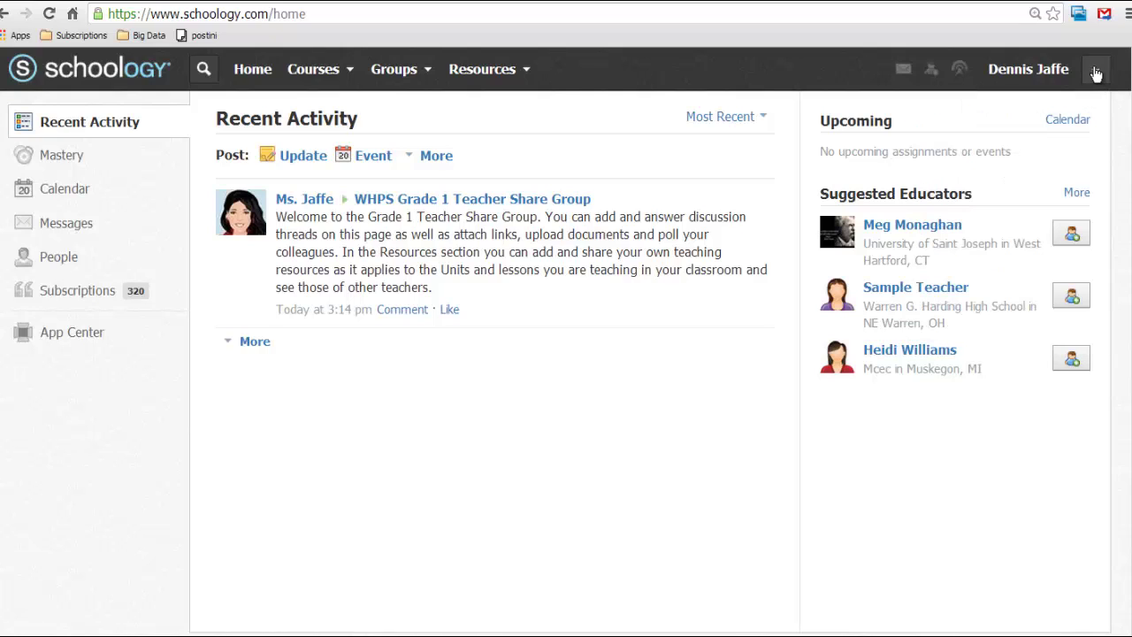
Step: Open the WHPS Grade 1 Teacher Share Group from the list of groups
left_click(427, 76)
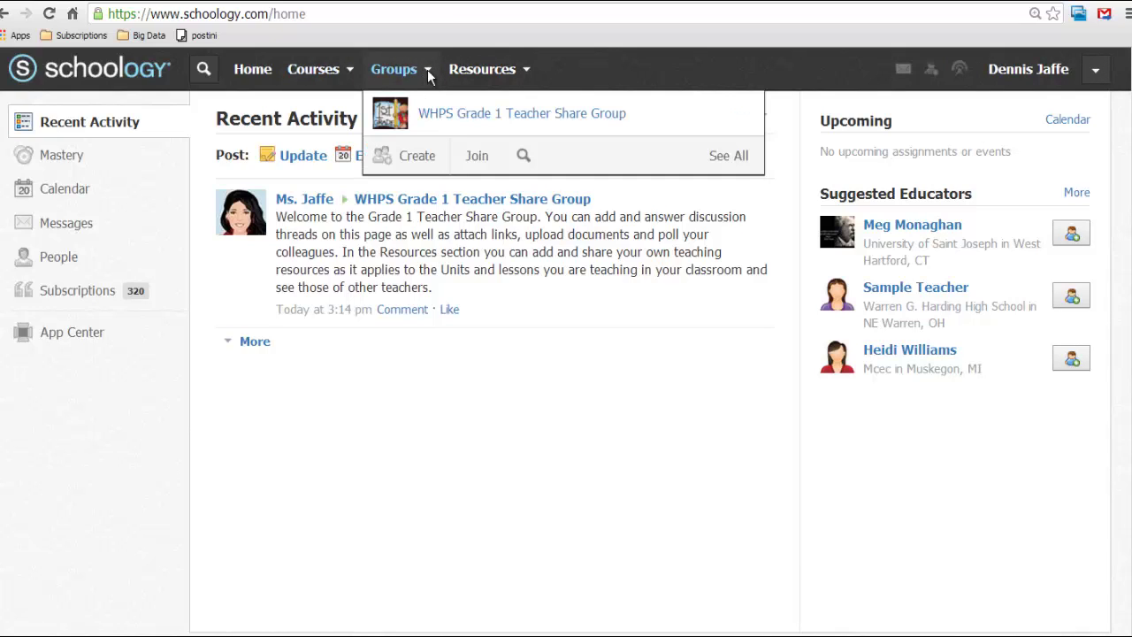
left_click(455, 121)
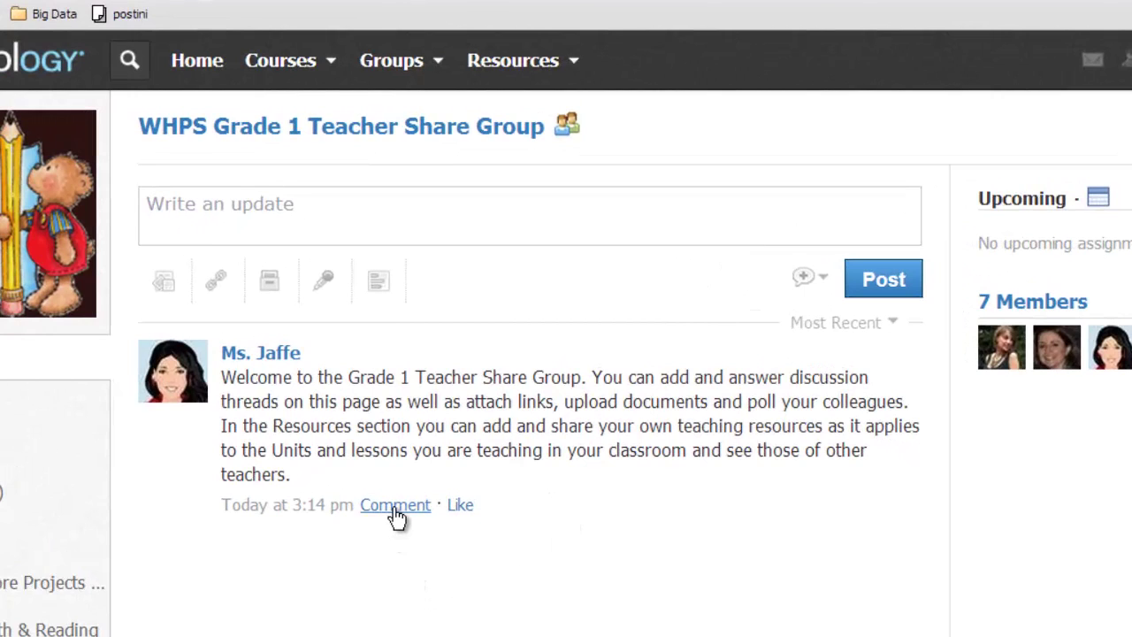
Step: Look over the comment and update boxes on the group page, its discussions and its member list
left_click(396, 506)
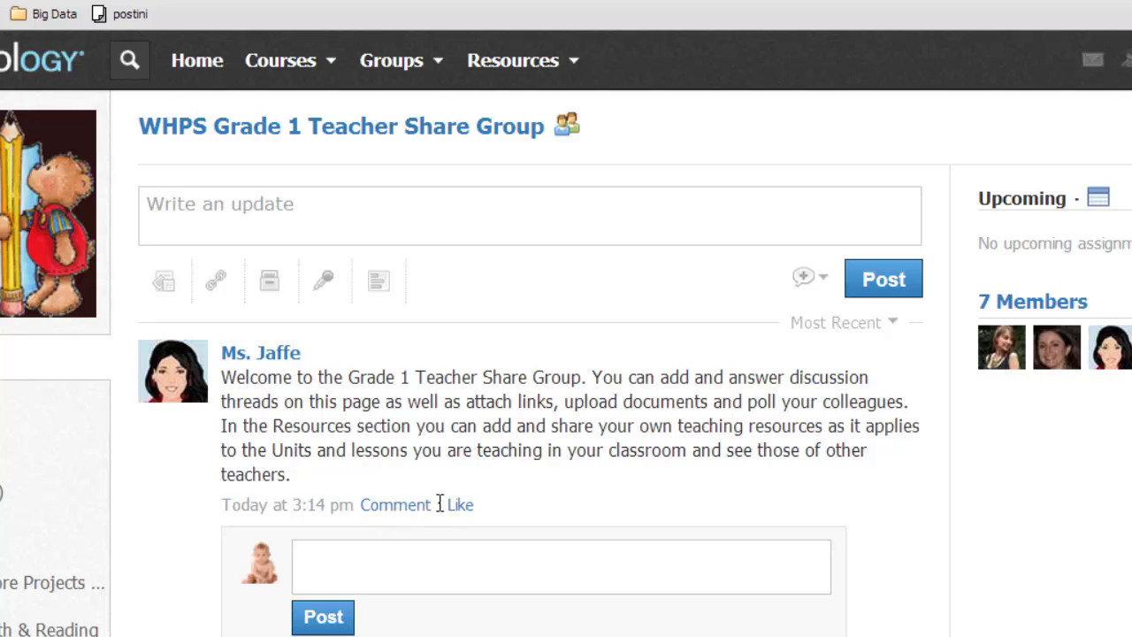
left_click(296, 218)
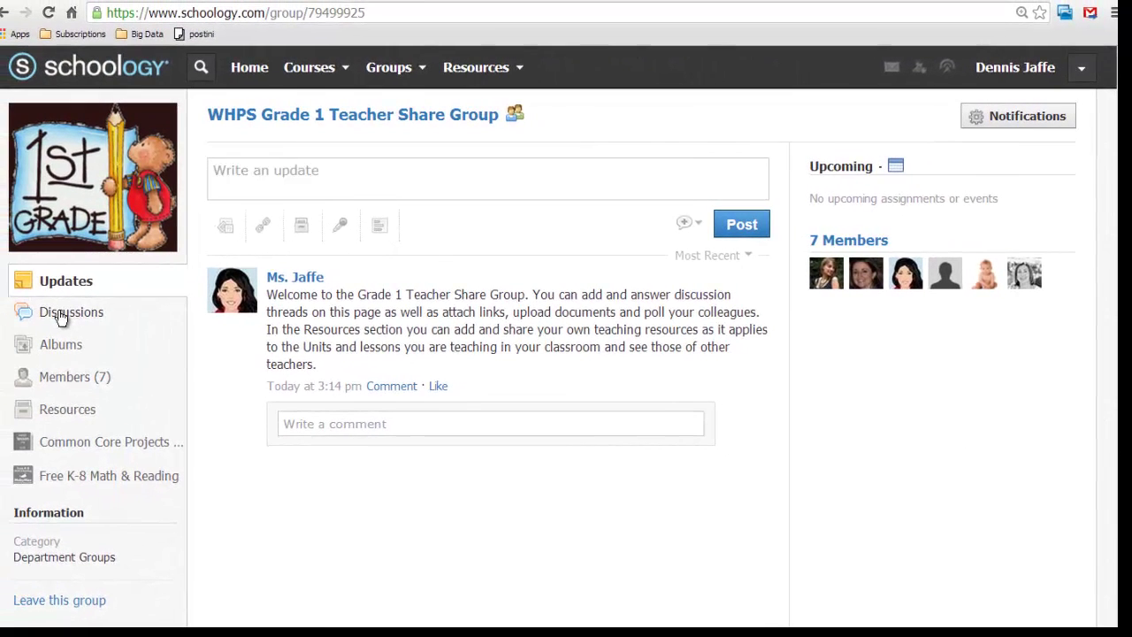
left_click(60, 315)
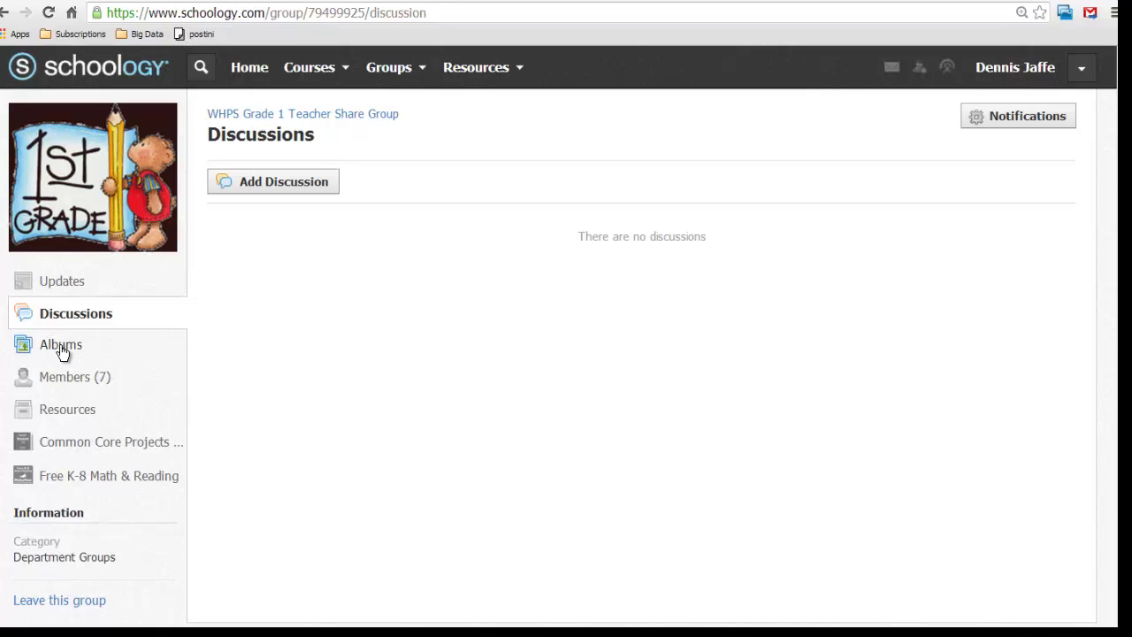
left_click(68, 384)
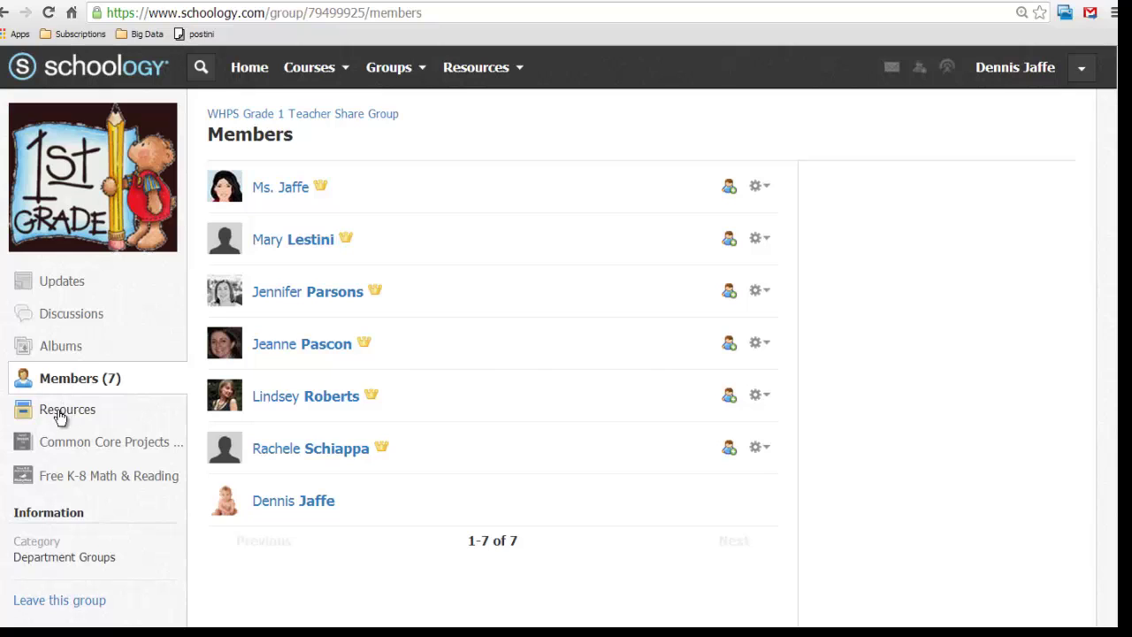
Step: Open the ELA folder inside WHPS Grade 1 Curriculum in the group's resources
left_click(60, 414)
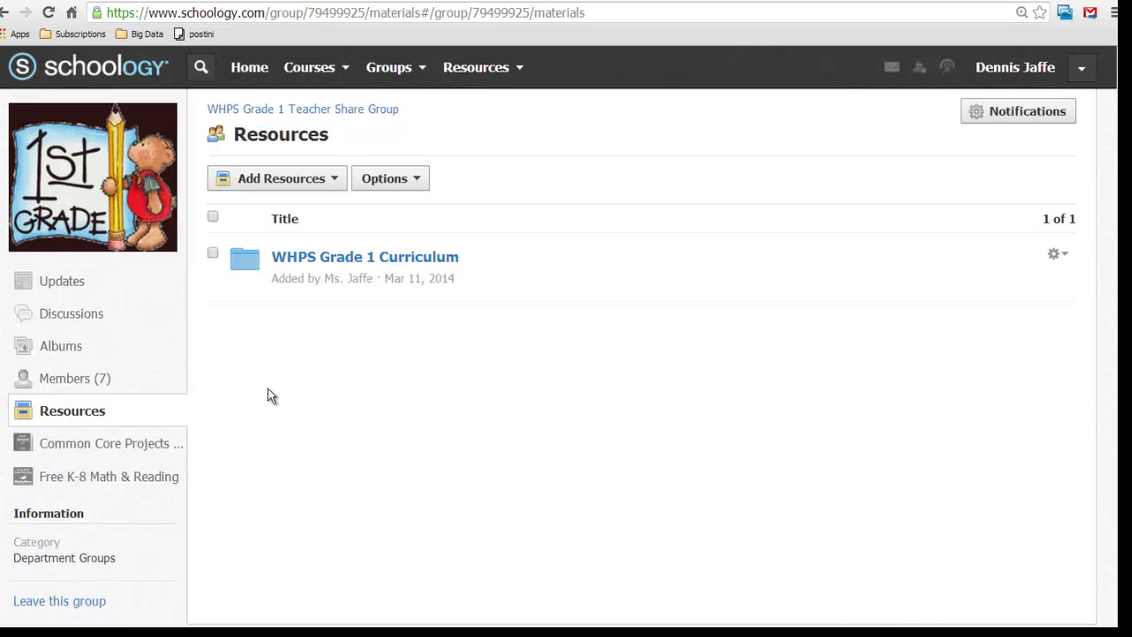
left_click(362, 258)
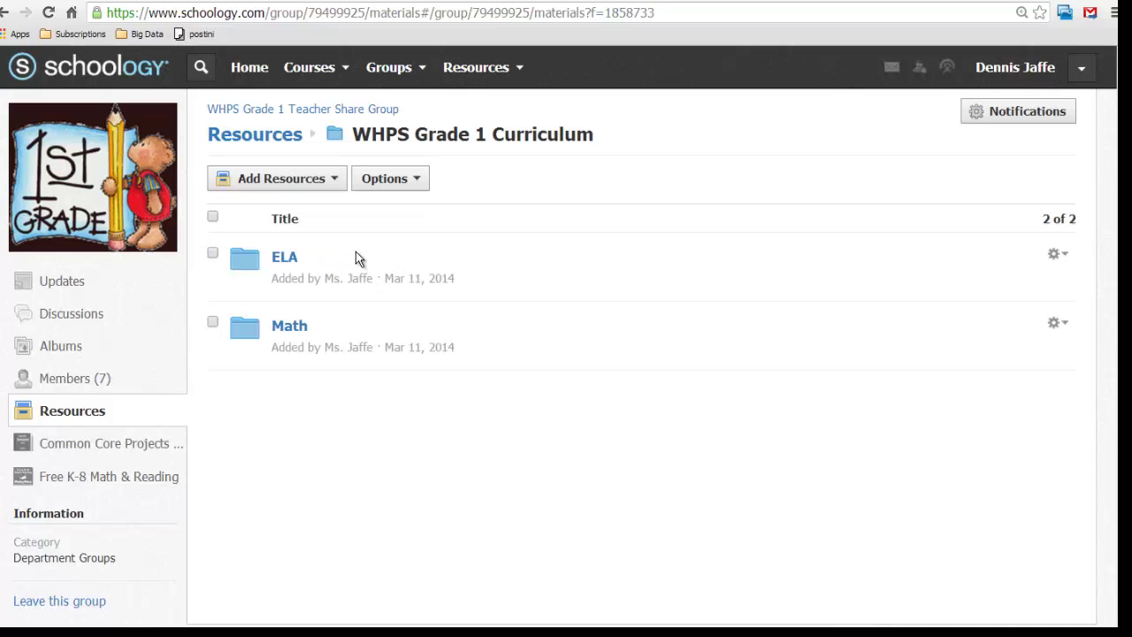
left_click(292, 259)
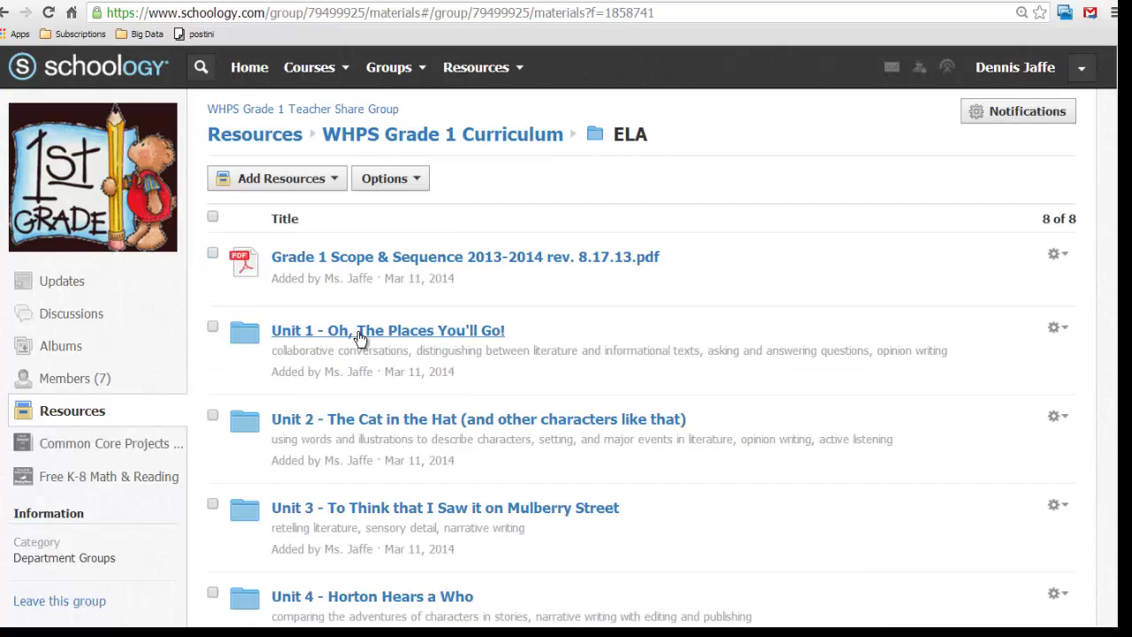
Step: Start a new link resource in the ELA folder with the URL Brainpop.org and the title BRAINPOP
left_click(301, 179)
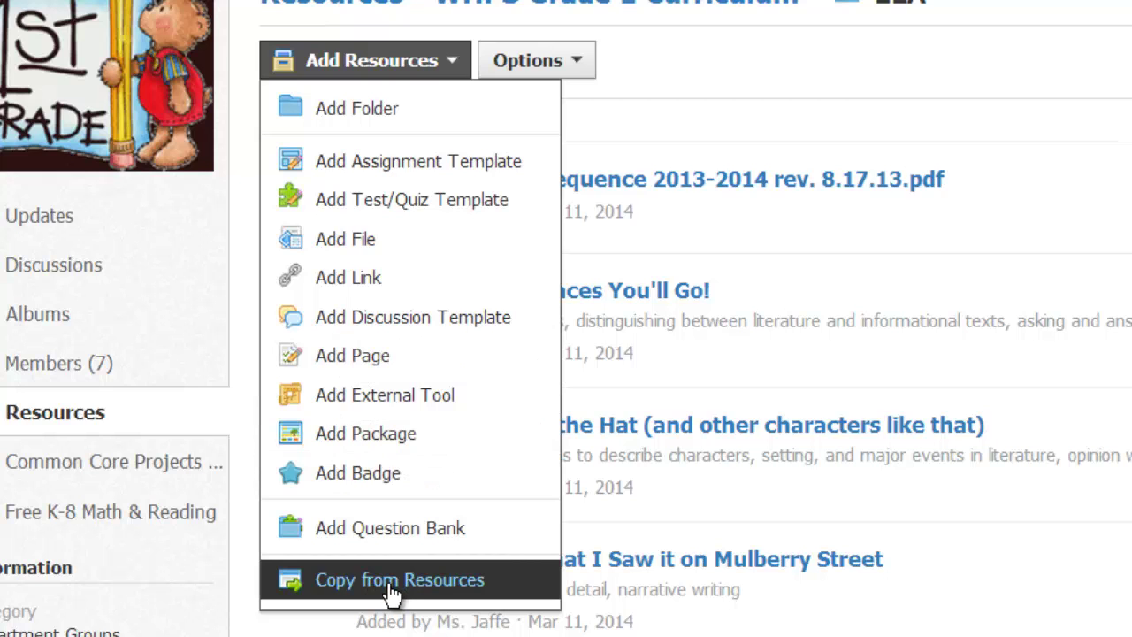
left_click(401, 280)
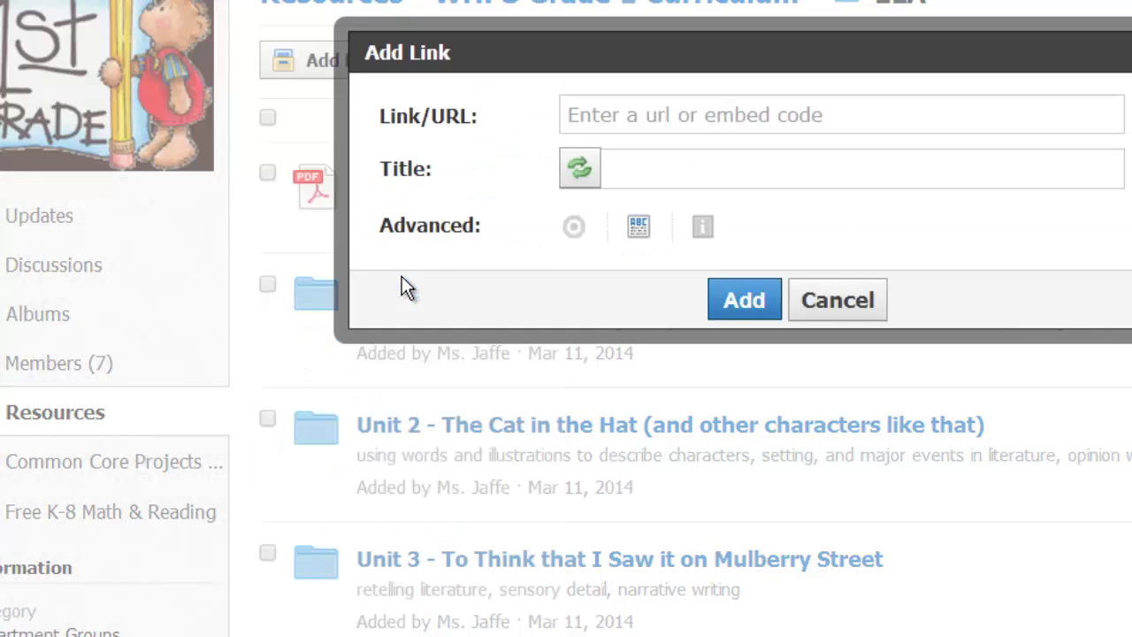
left_click(687, 118)
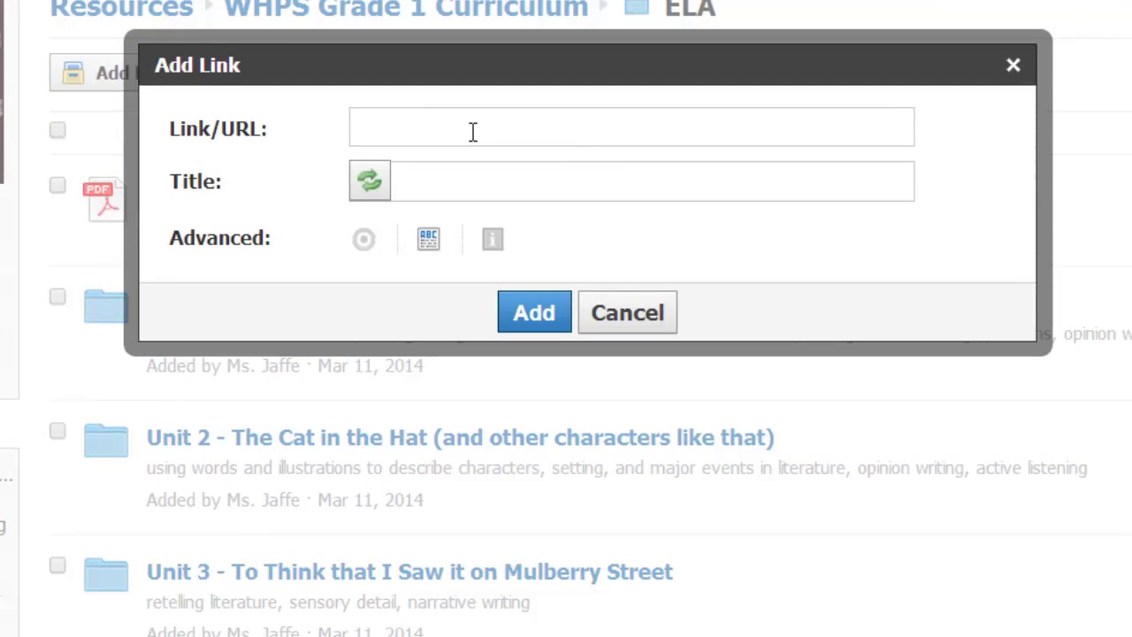
type("Brainpop.")
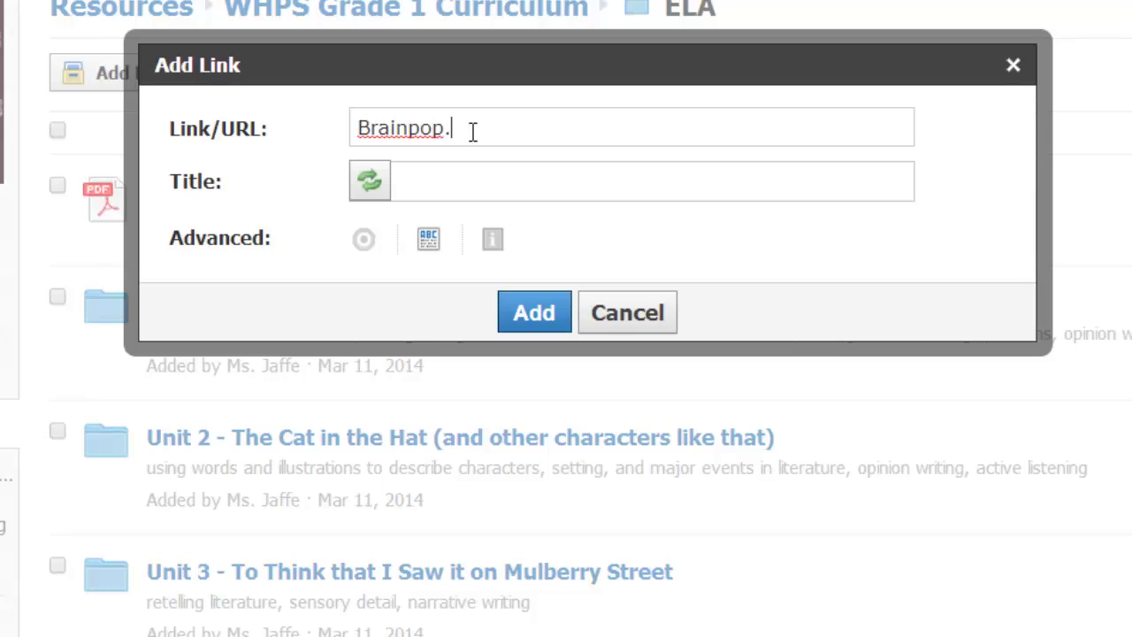
type("org")
left_click(460, 186)
type("BR")
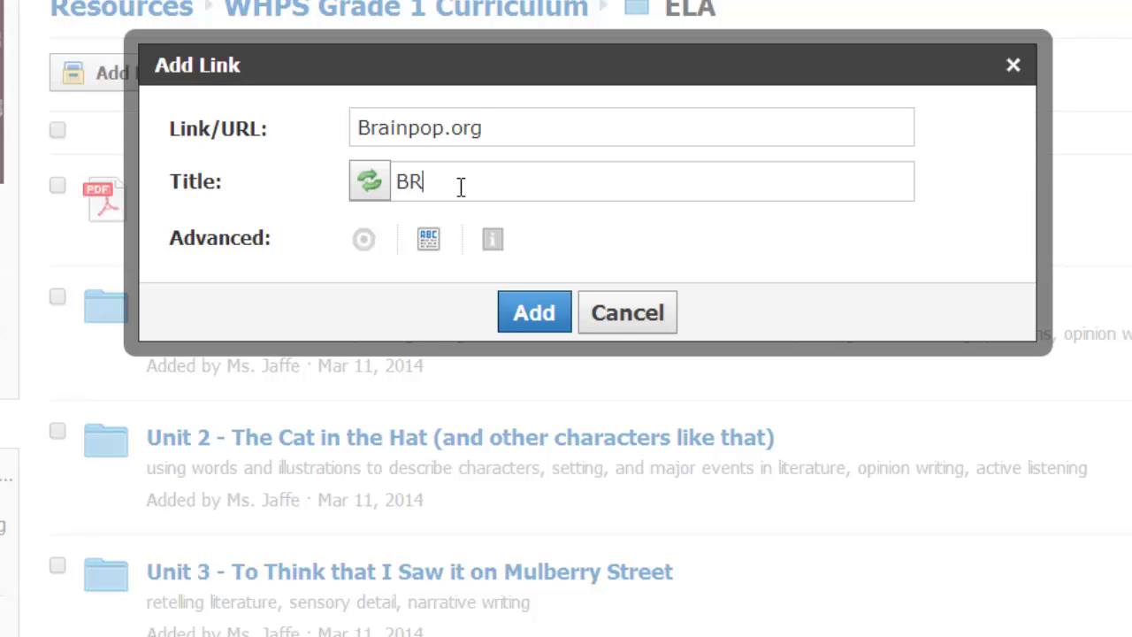
type("AINPOP")
Step: Attach the Common Core English Language Arts Grade 1 speaking and listening objective LA.1.CCSS.ELA-Literacy.SL.1.1a to the link
left_click(364, 241)
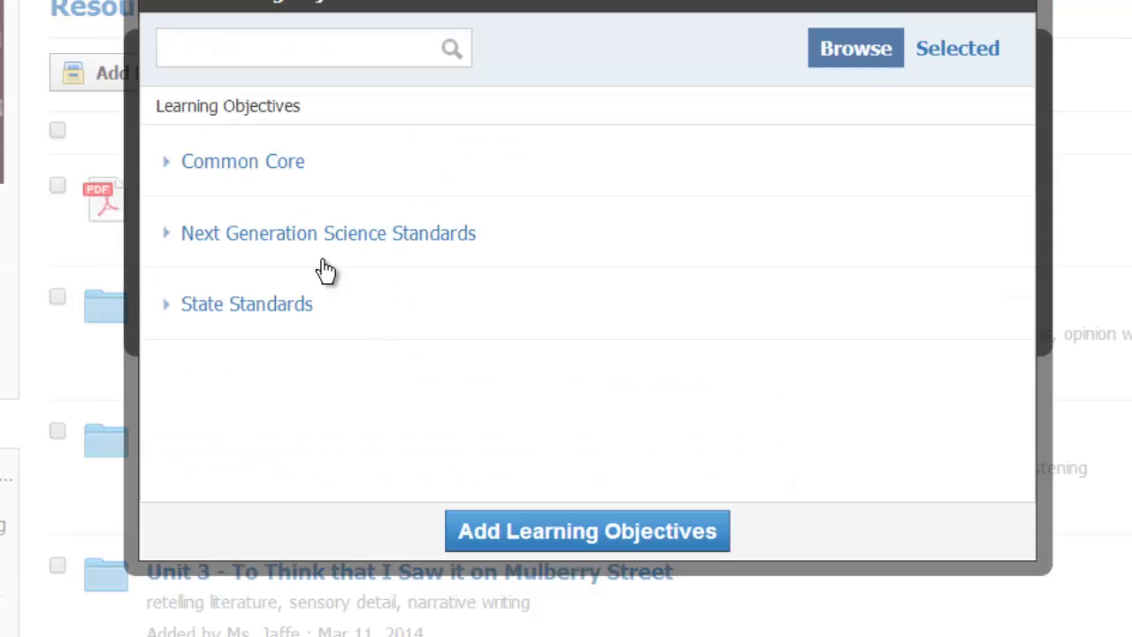
left_click(169, 164)
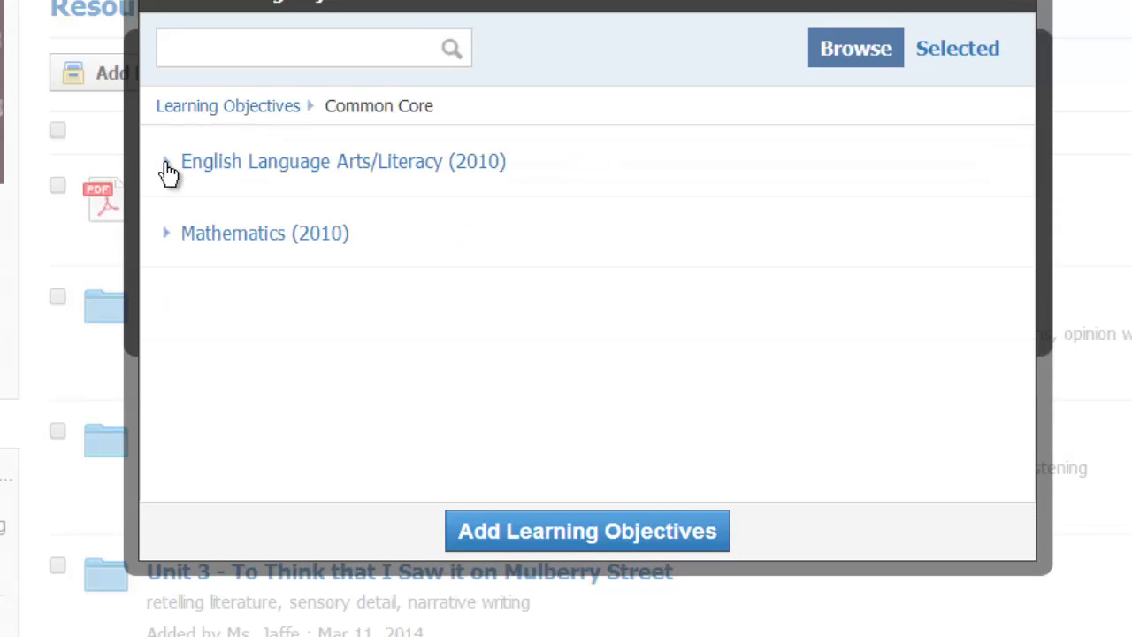
left_click(167, 165)
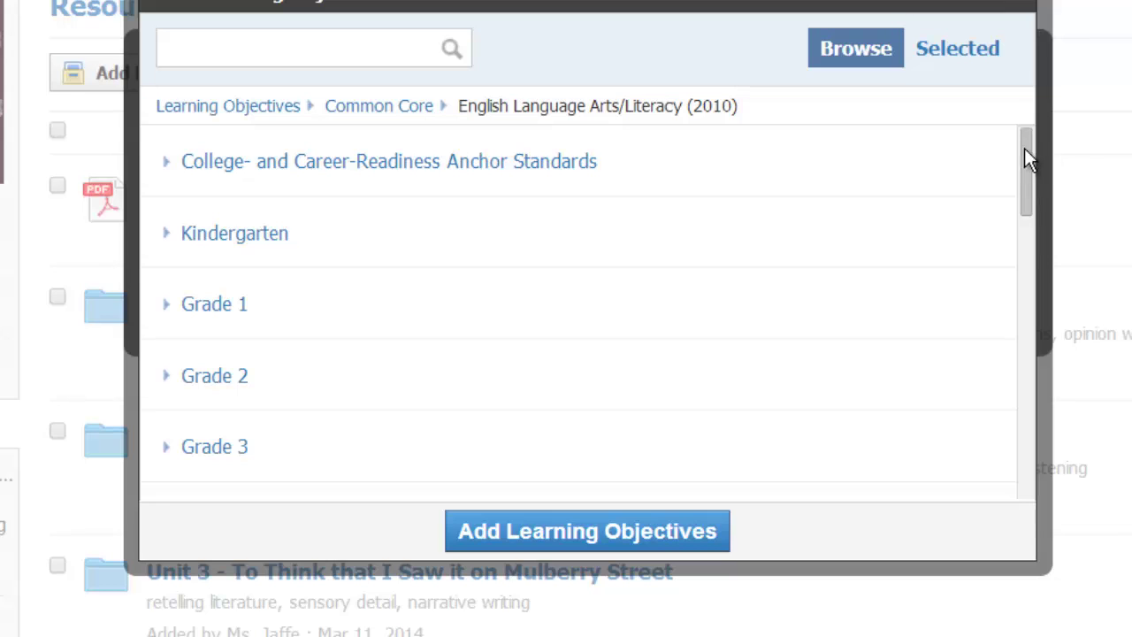
left_click(166, 305)
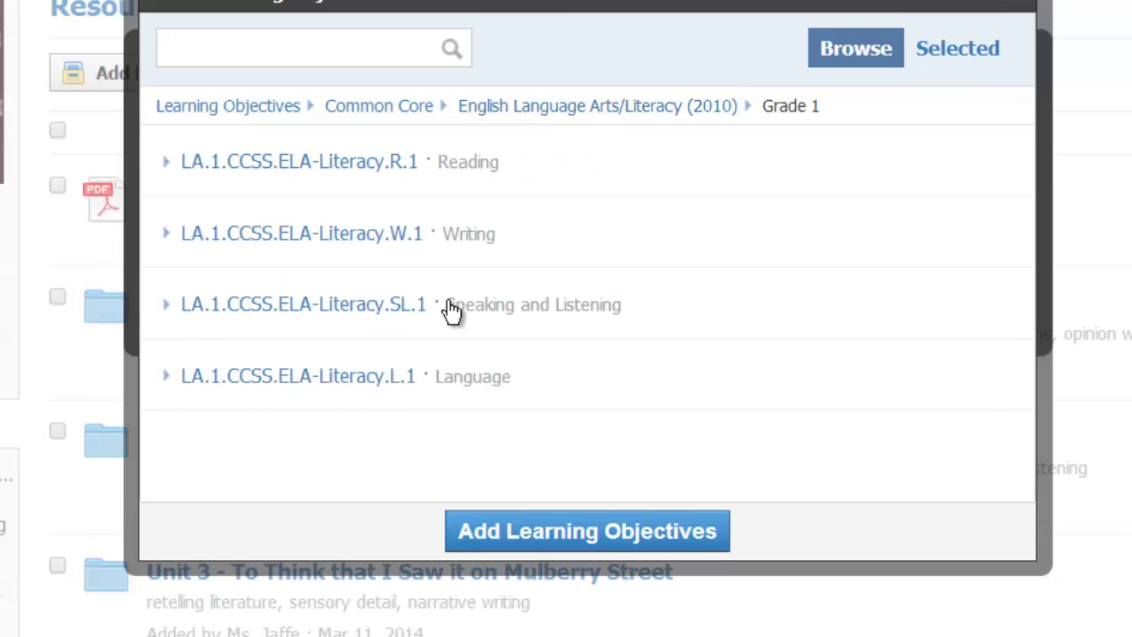
left_click(196, 310)
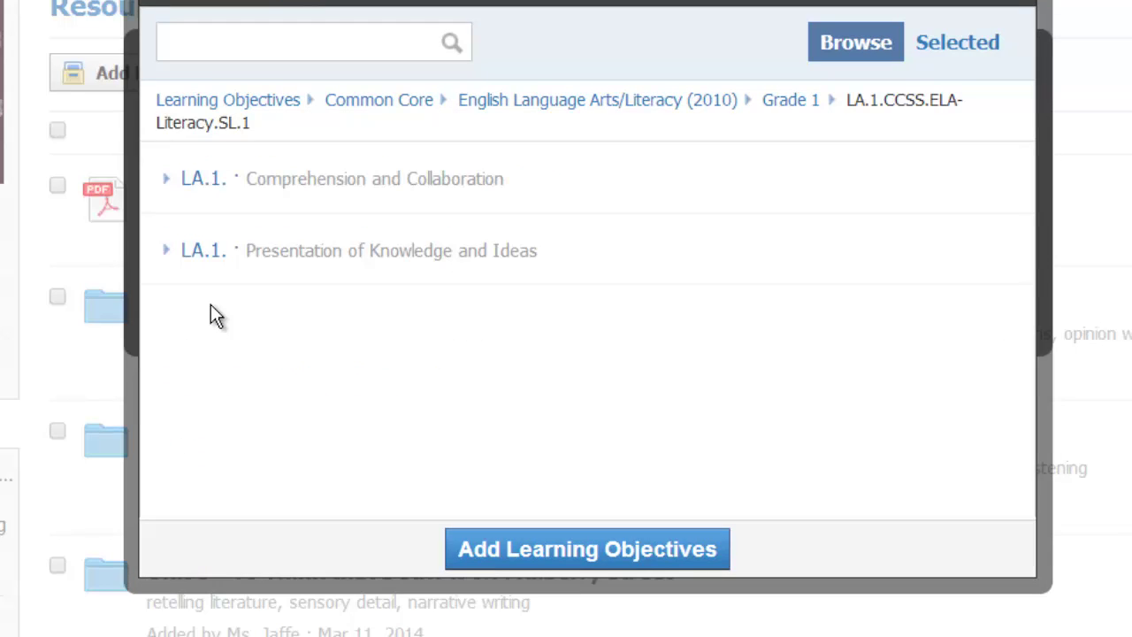
left_click(288, 187)
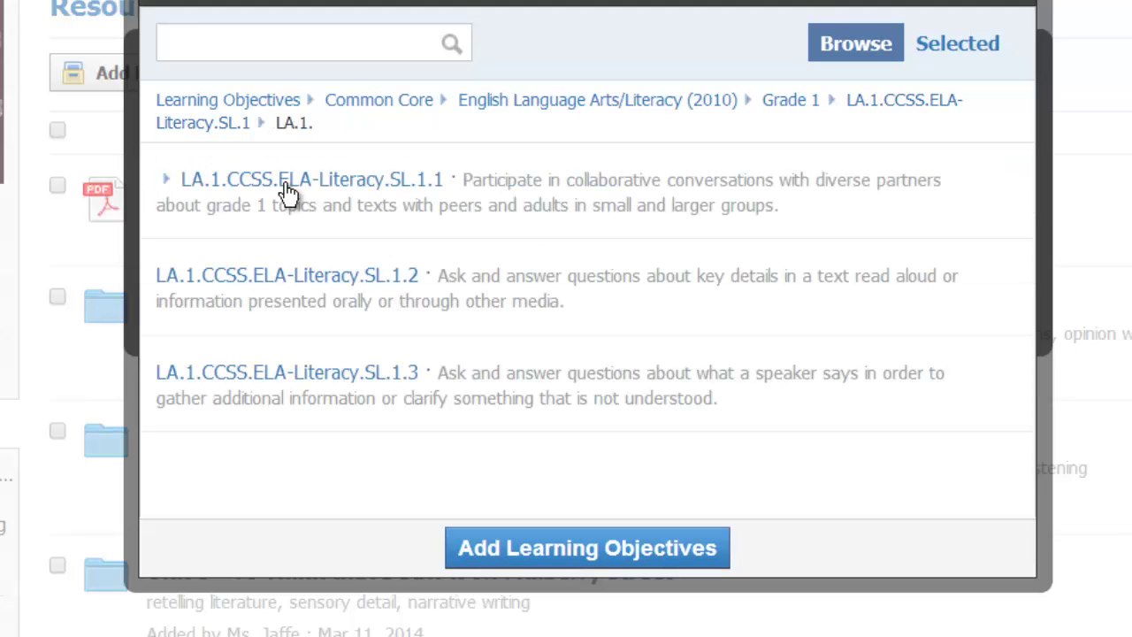
left_click(283, 185)
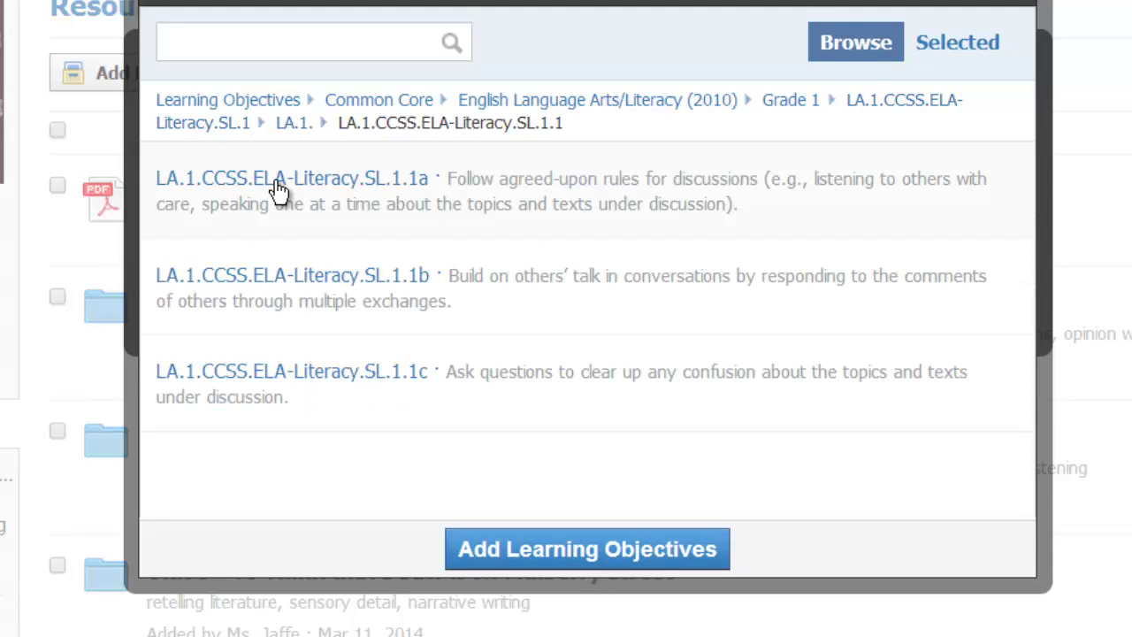
left_click(280, 190)
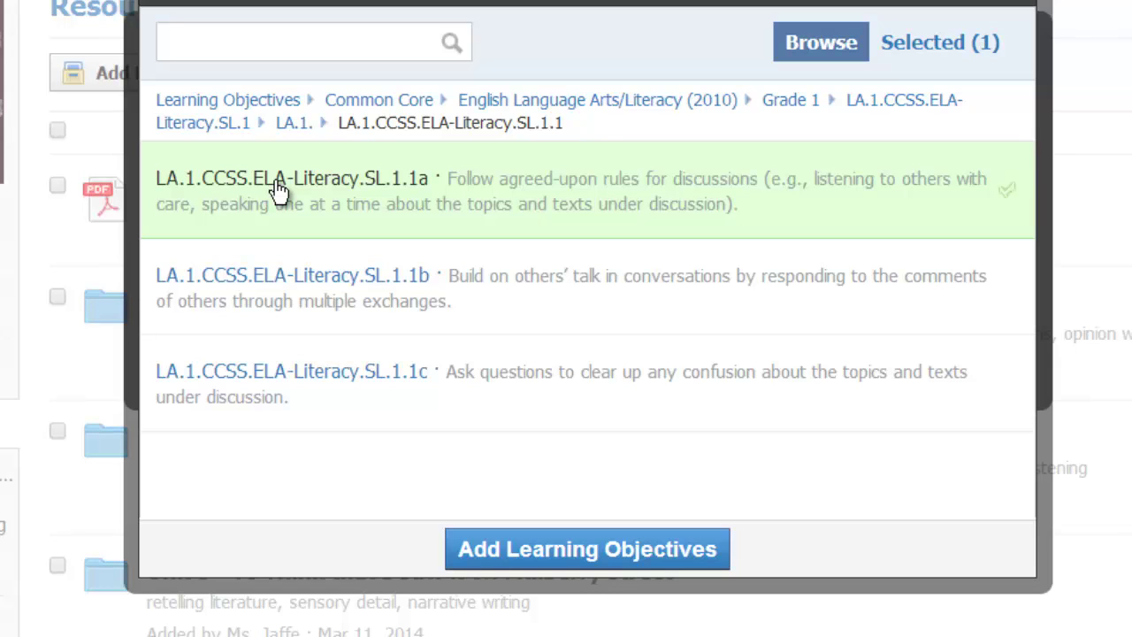
left_click(517, 558)
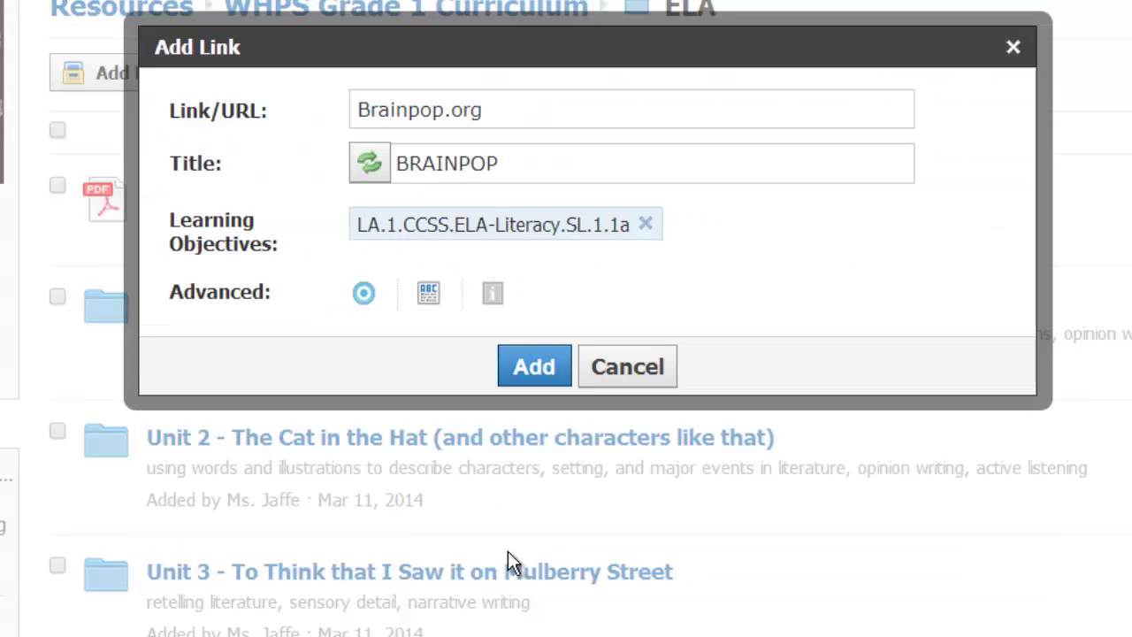
Step: Show the link's additional resource details and set its grade level range to 1 - 5
left_click(492, 296)
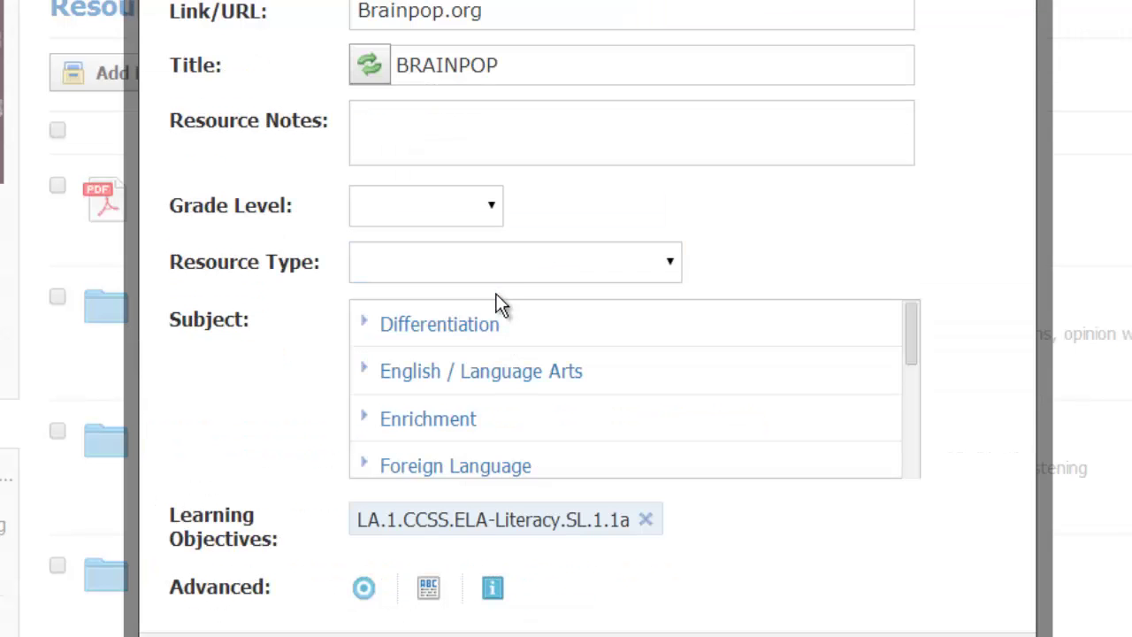
left_click(455, 133)
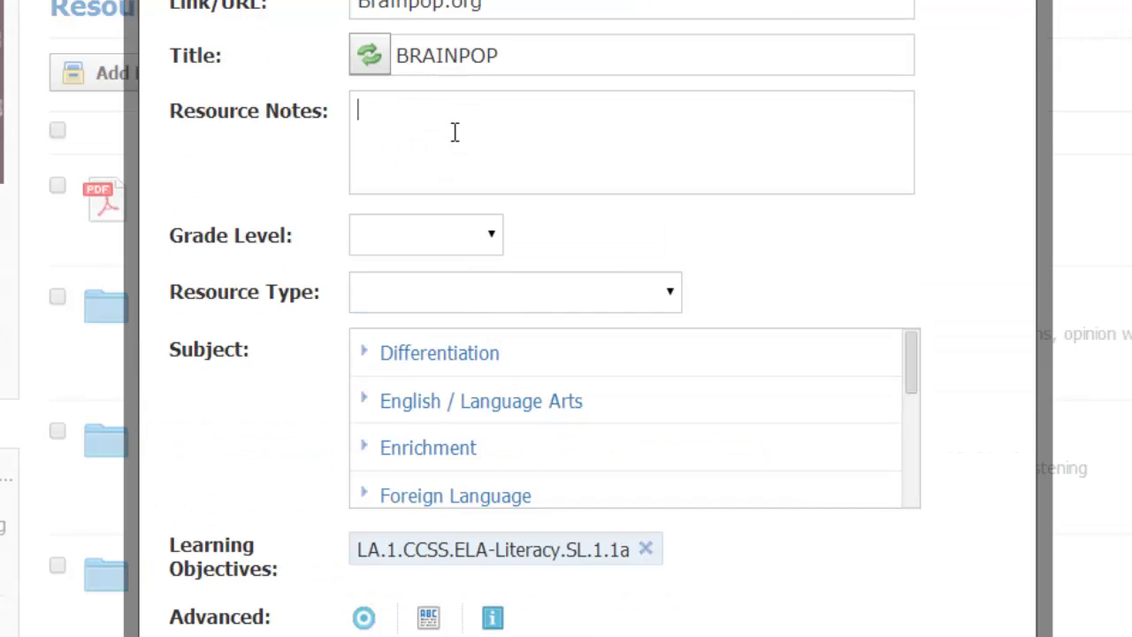
left_click(494, 237)
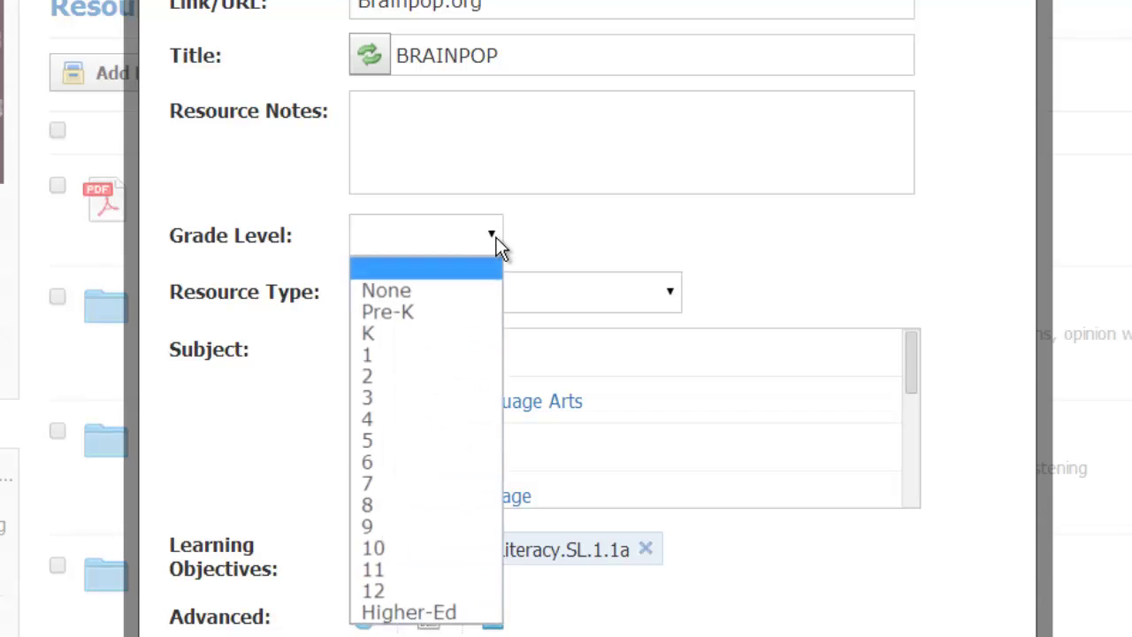
left_click(415, 355)
left_click(563, 251)
left_click(652, 241)
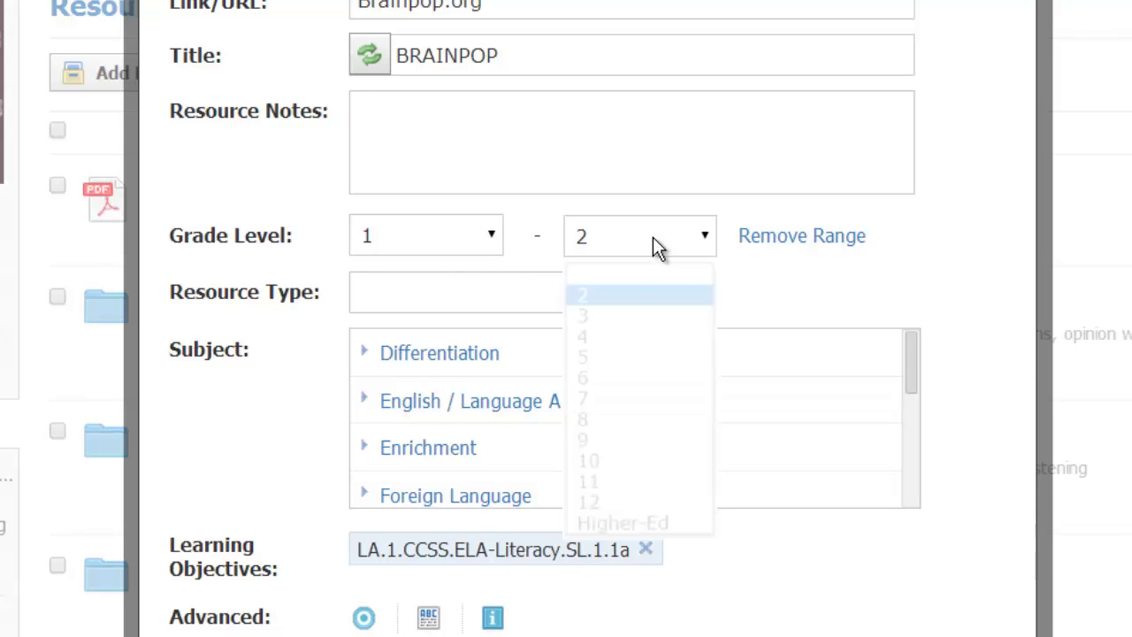
left_click(637, 354)
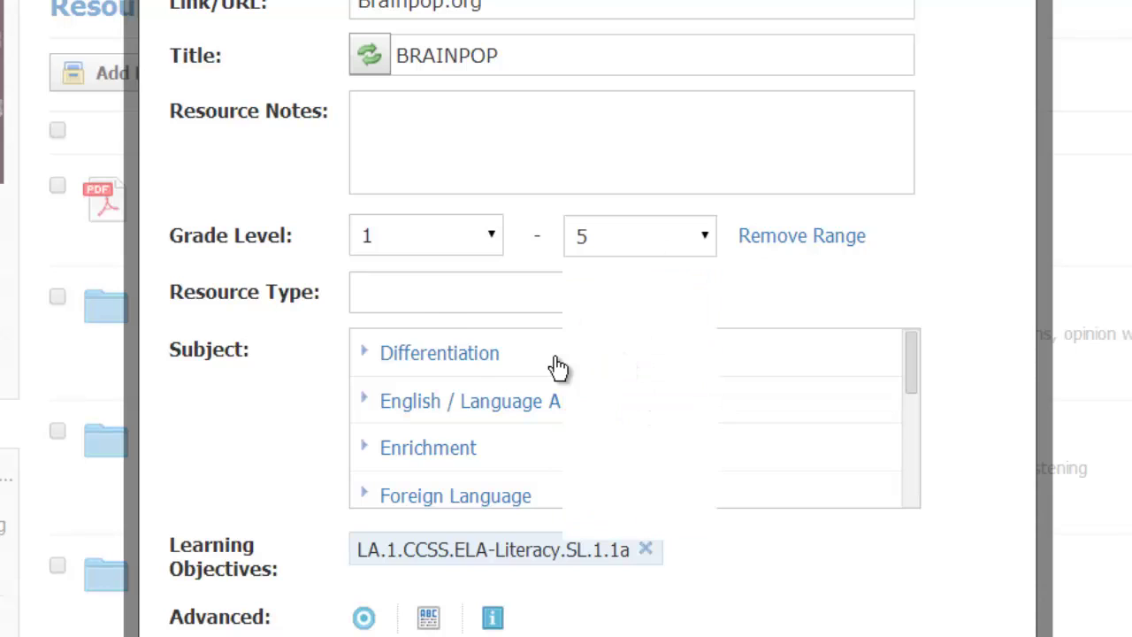
Step: Set the resource type to Learning Tools and the subject to English / Language Arts, Listening and Speaking, Analysis, and add the link
left_click(449, 300)
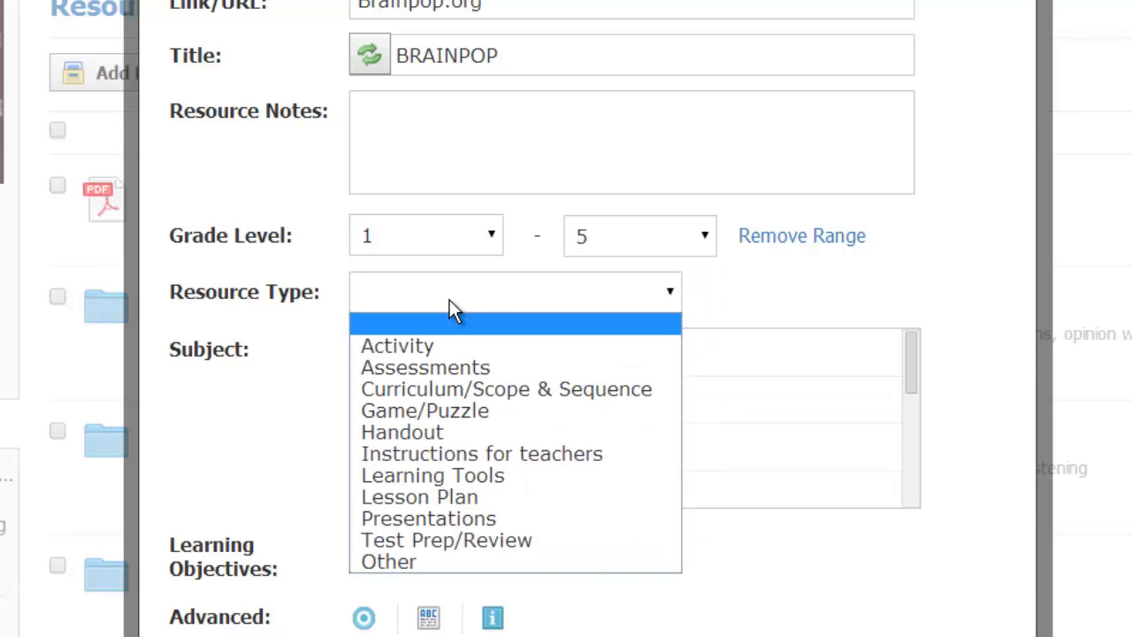
left_click(480, 474)
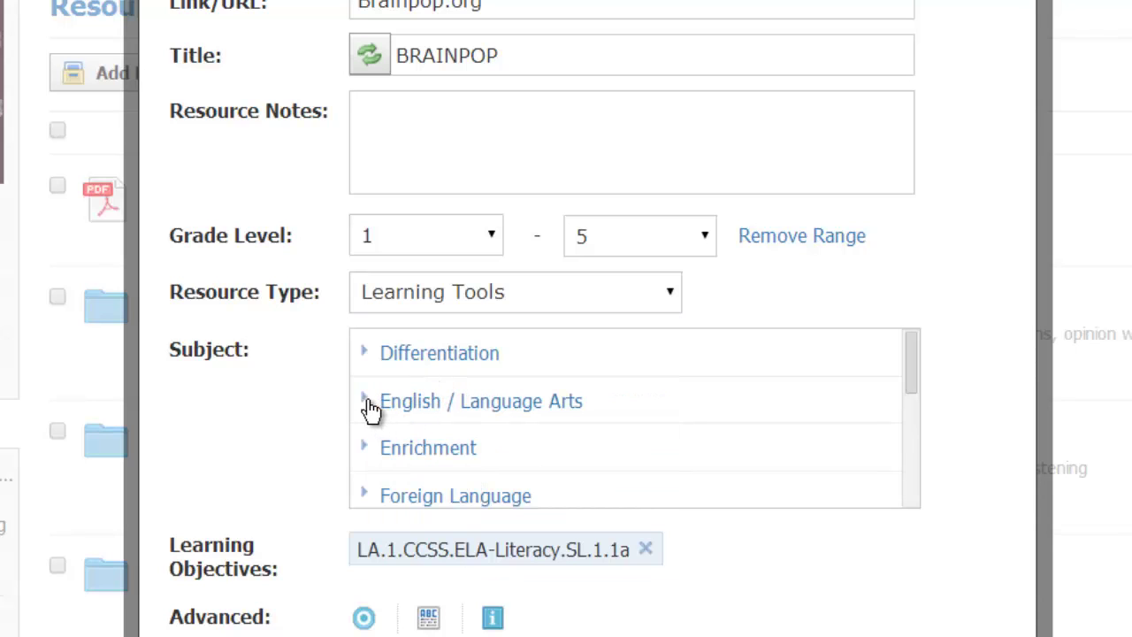
left_click(374, 409)
left_click(416, 451)
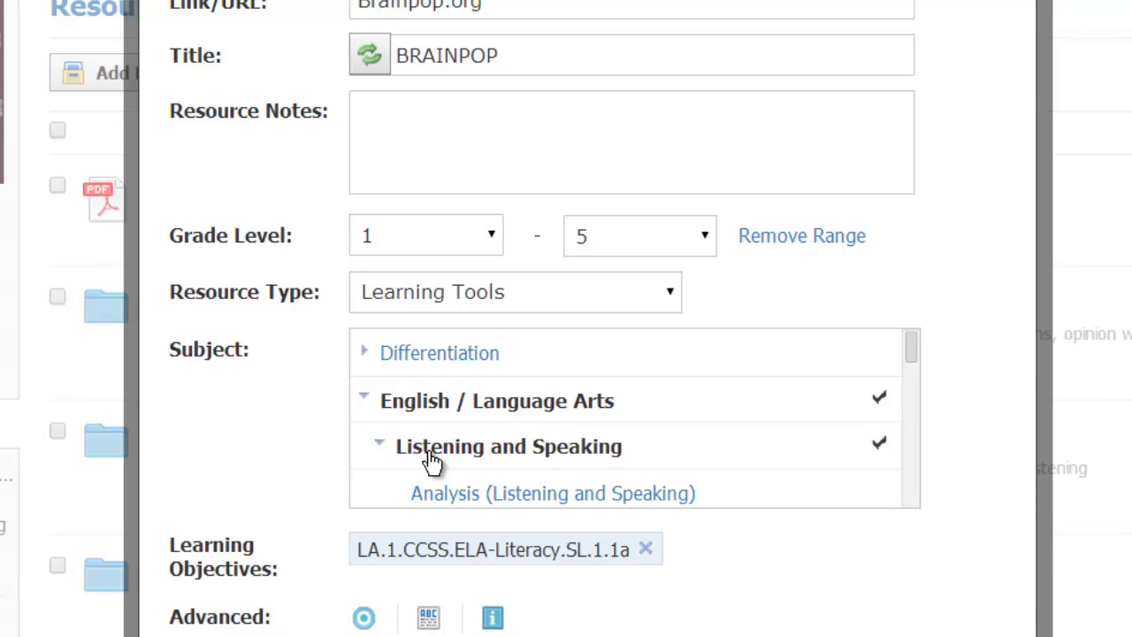
left_click(425, 493)
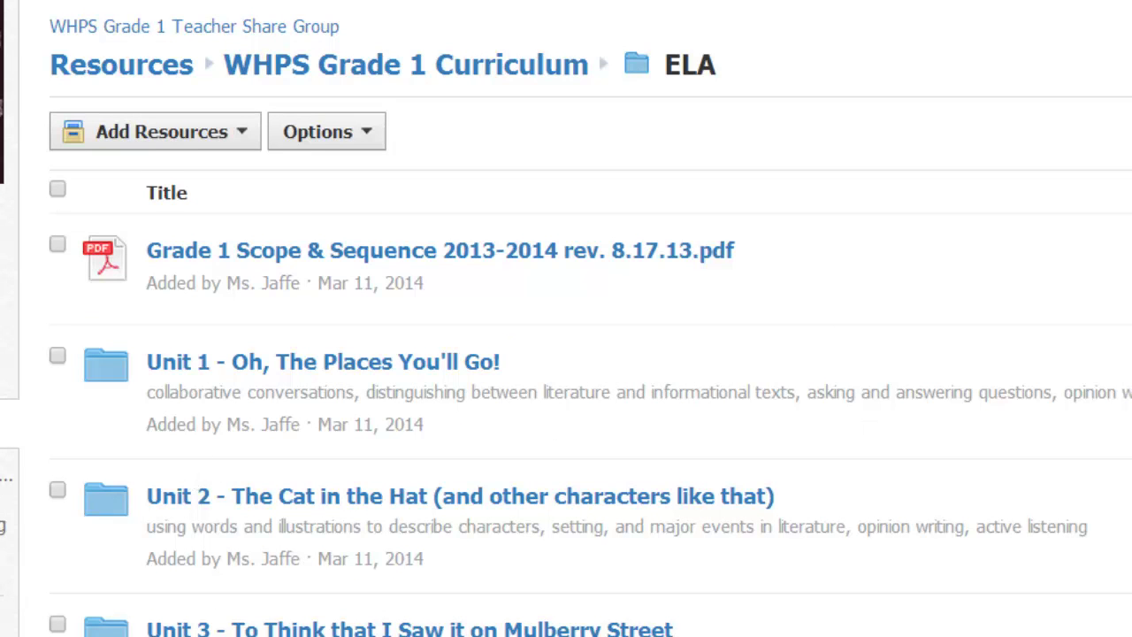
Step: Examine the editing, copying, moving and deleting options for the BRAINPOP link at the end of the ELA folder
scroll(566, 354, "down", 10)
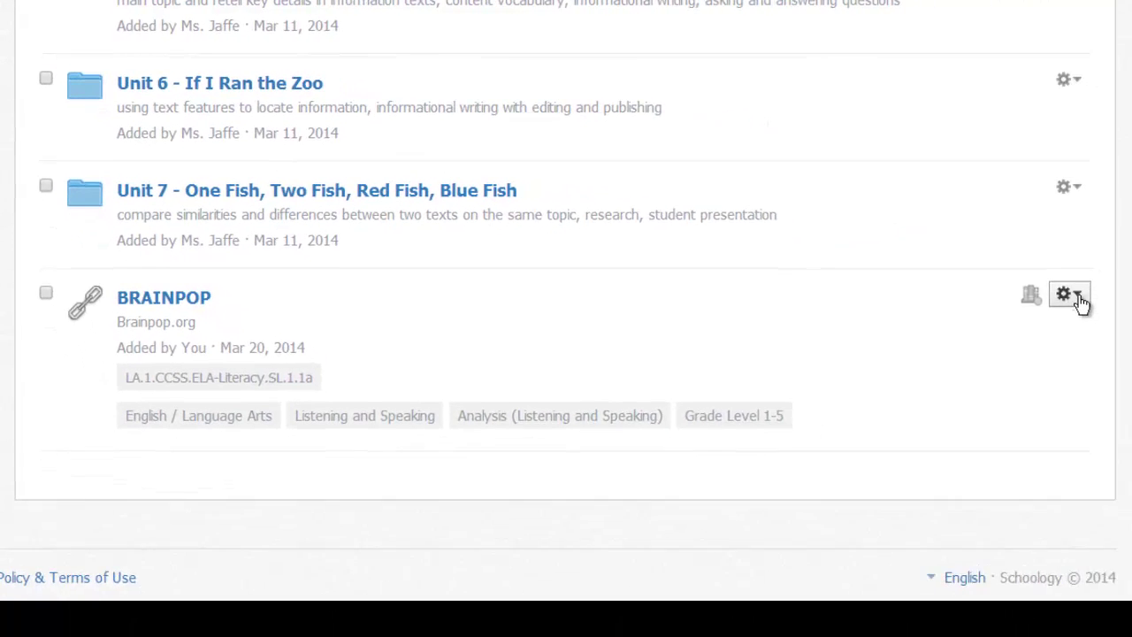
left_click(1051, 291)
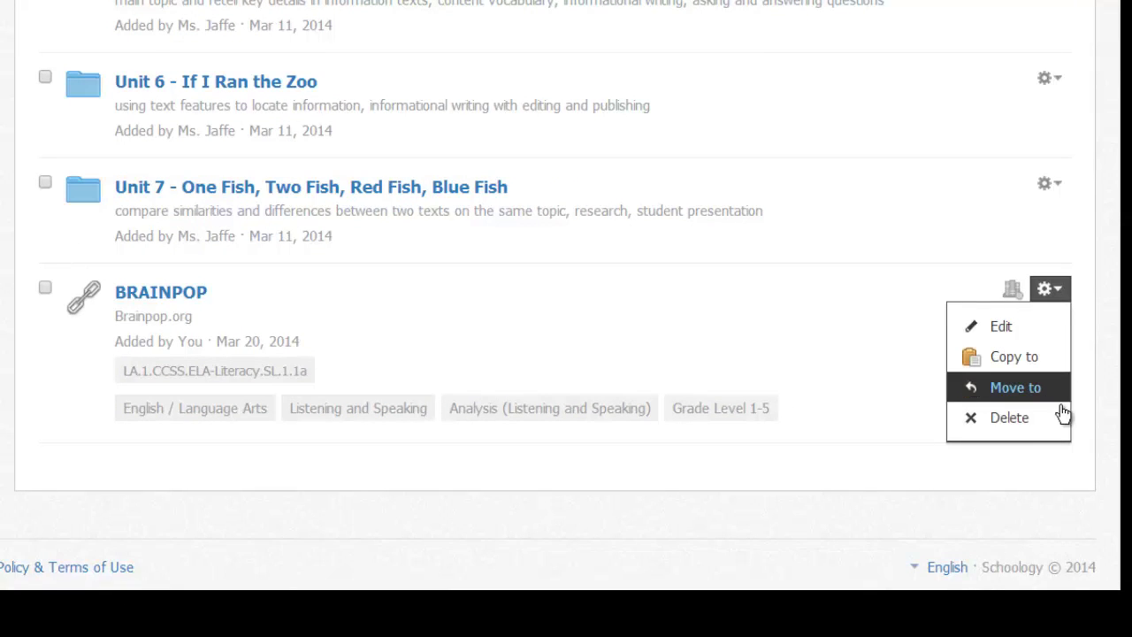
left_click(894, 407)
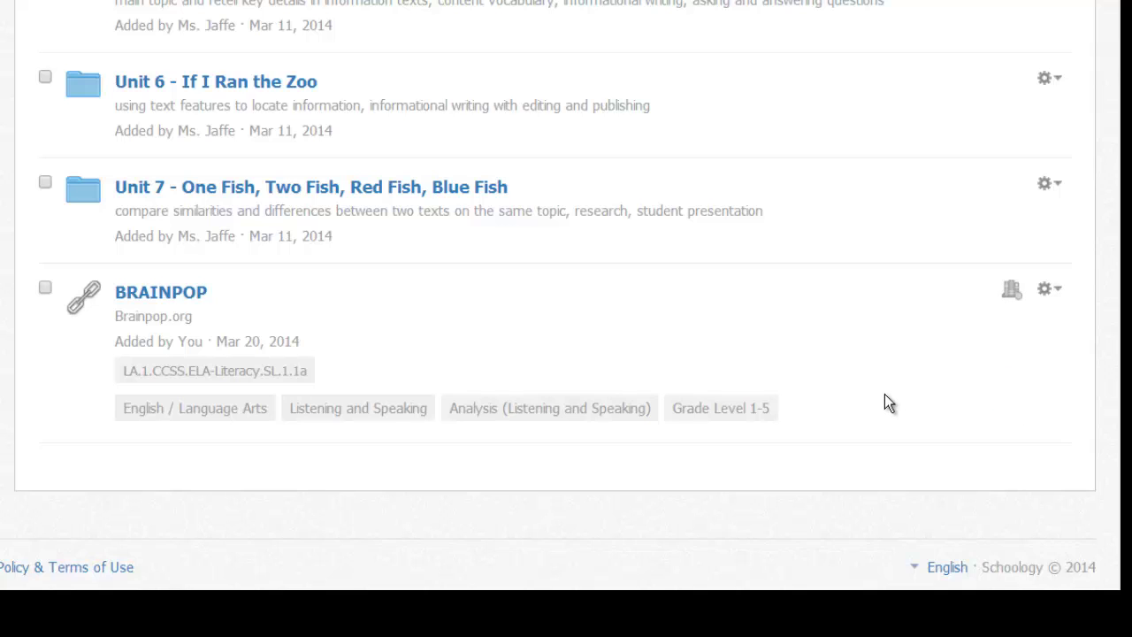
left_click(1061, 296)
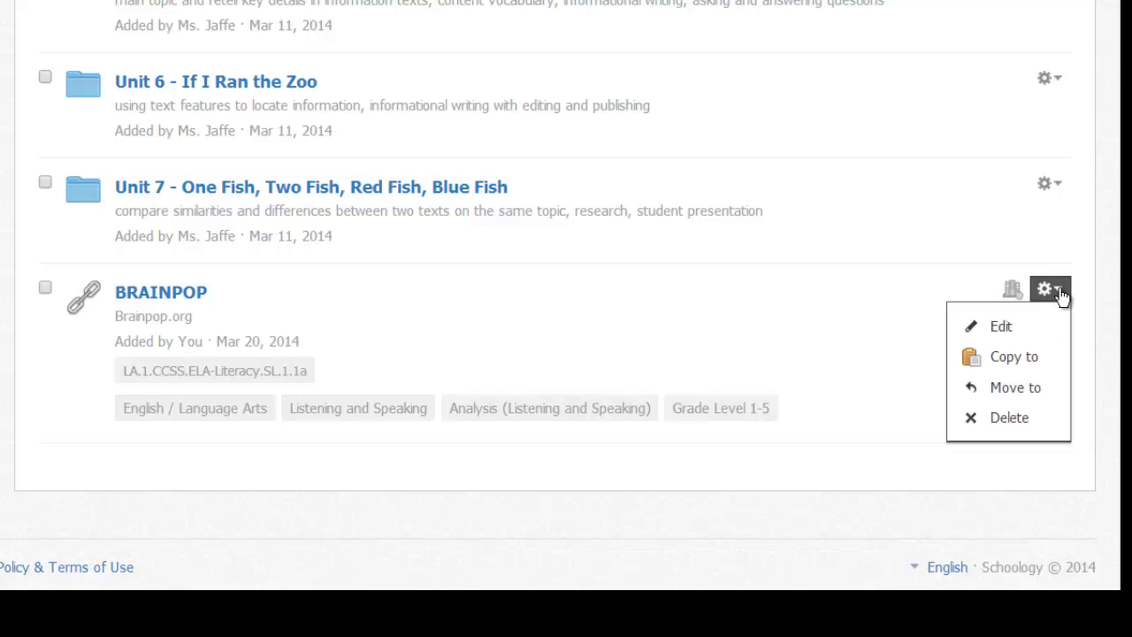
left_click(855, 328)
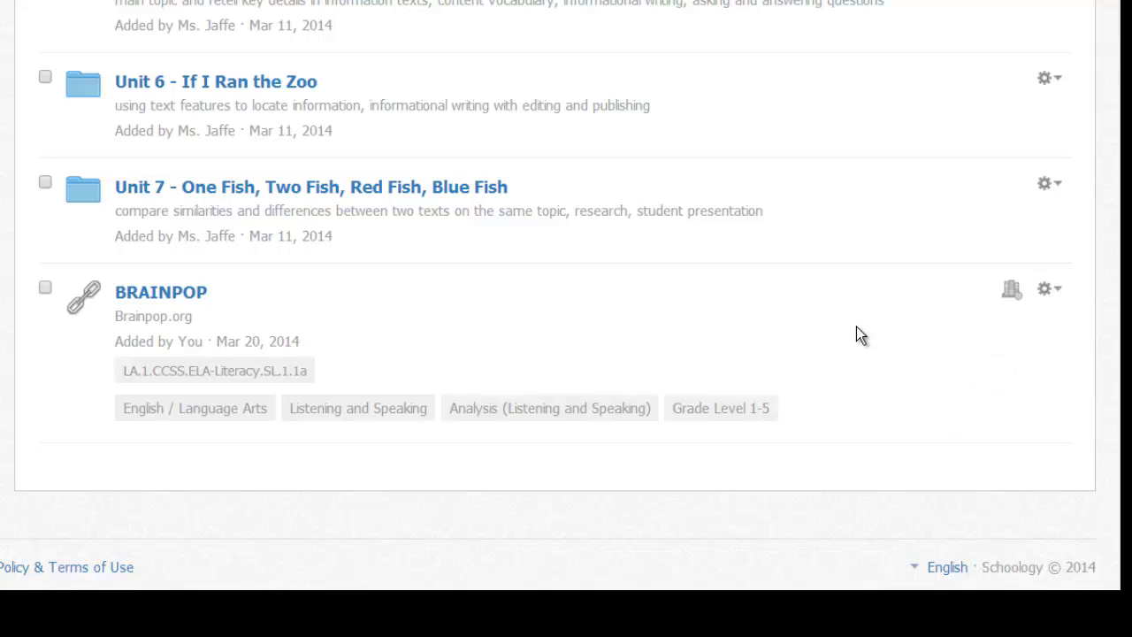